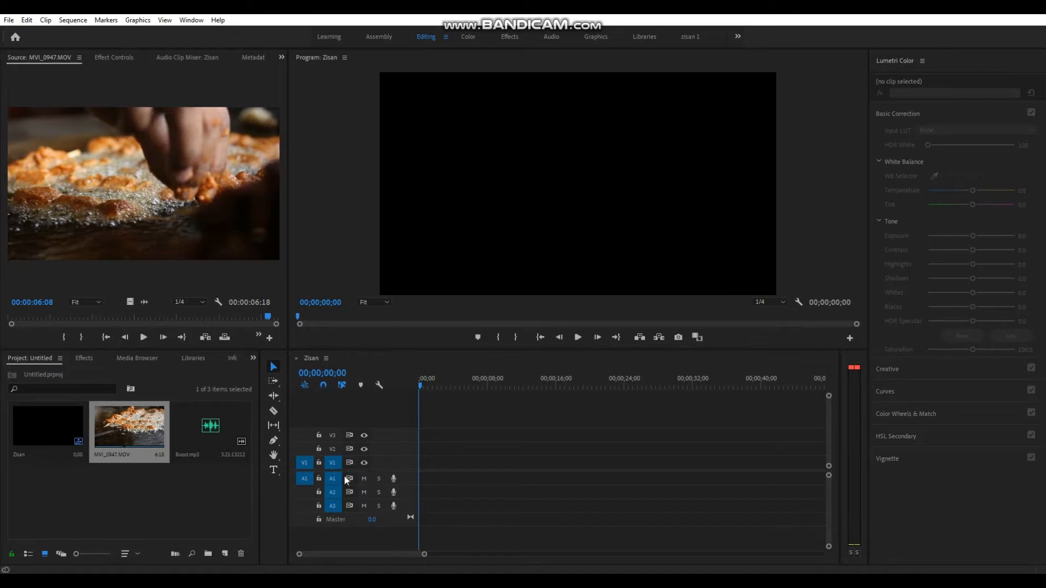
Place MVI_0947.MOV at the start of tracks V1 and A1, keeping the existing sequence settings
left_click_drag(129, 430, 419, 475)
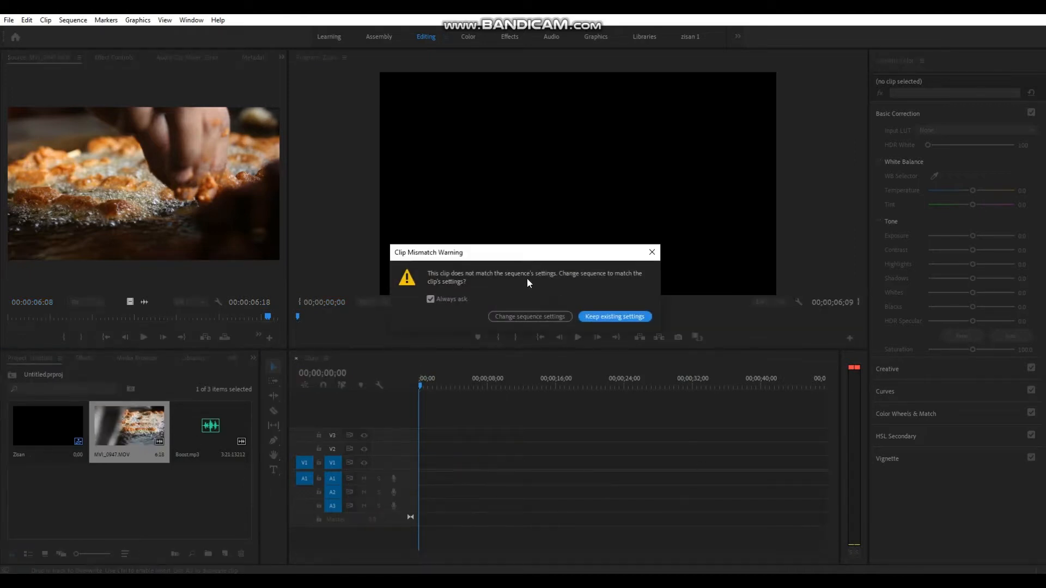
left_click(615, 317)
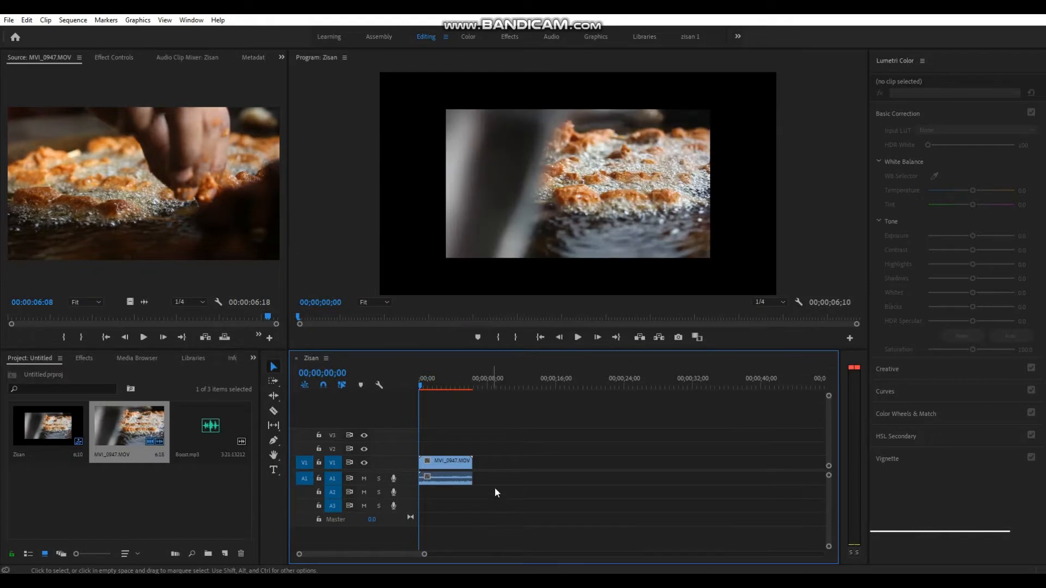
left_click(429, 386)
left_click_drag(429, 388, 391, 383)
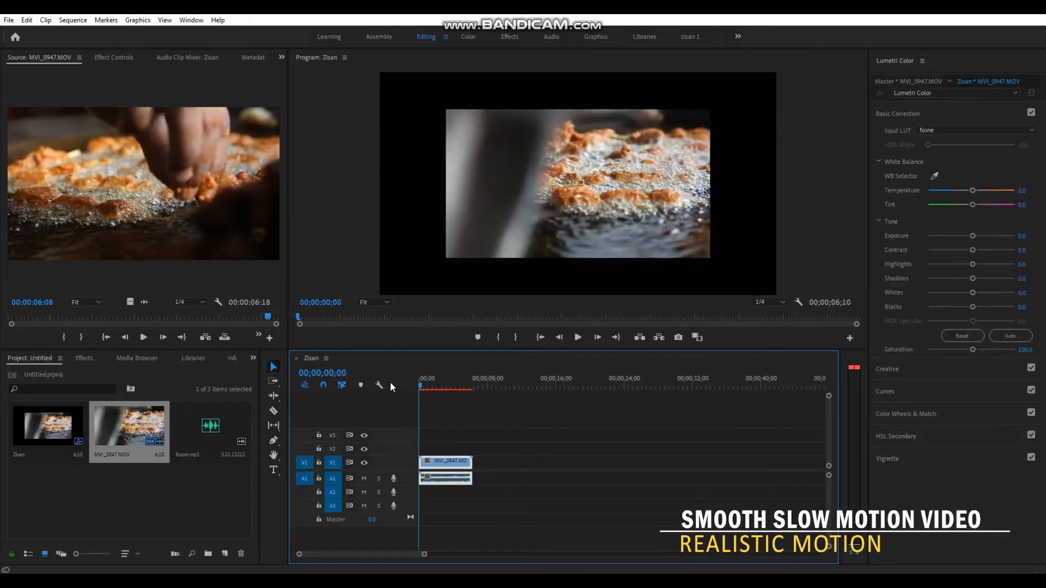
left_click_drag(439, 384, 382, 385)
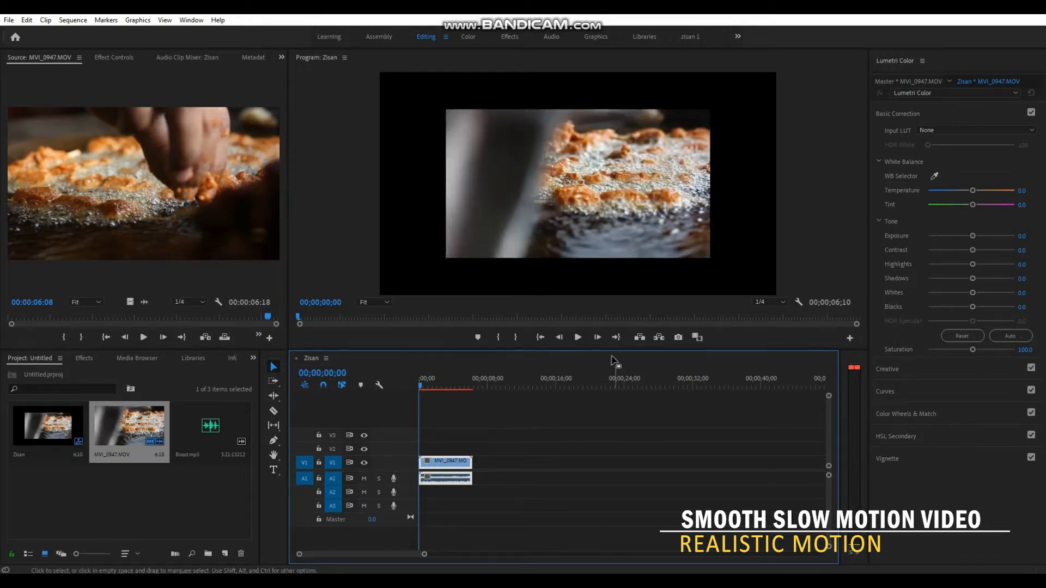
Play the footage from the start and examine the frame rate in the clip's file properties
left_click(577, 338)
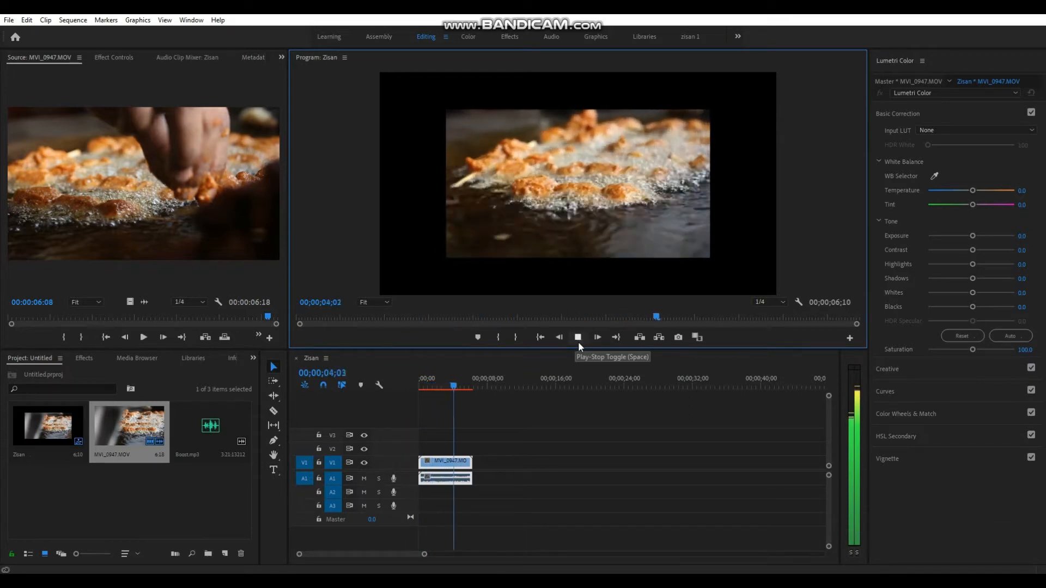
left_click(412, 387)
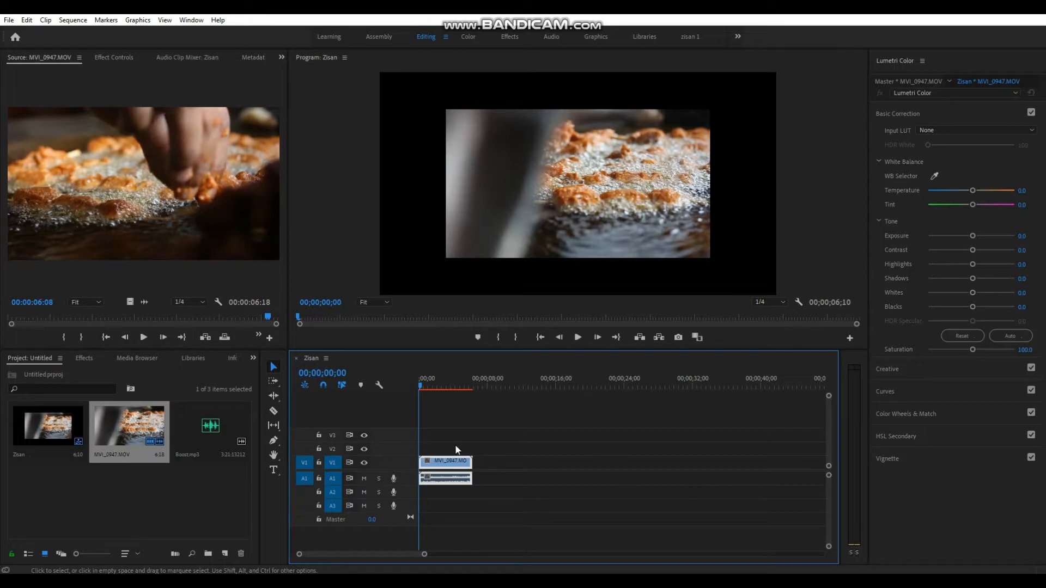
right_click(436, 467)
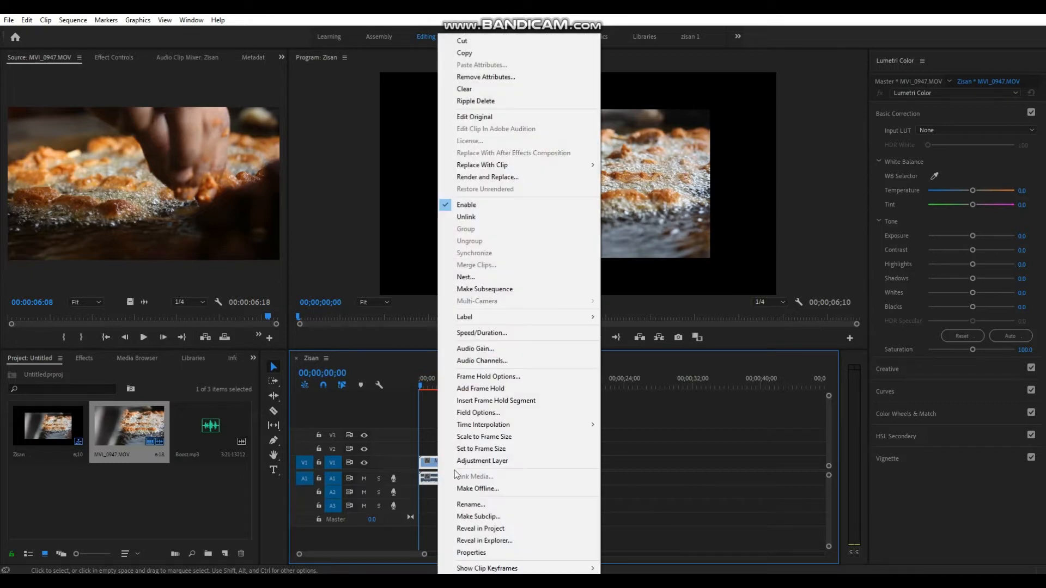
left_click(490, 552)
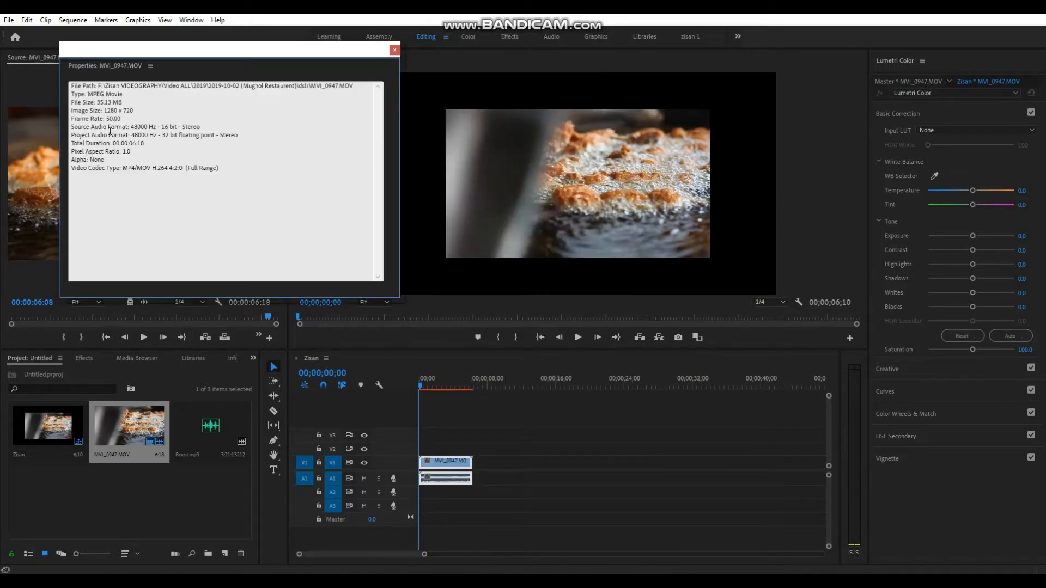
left_click(395, 50)
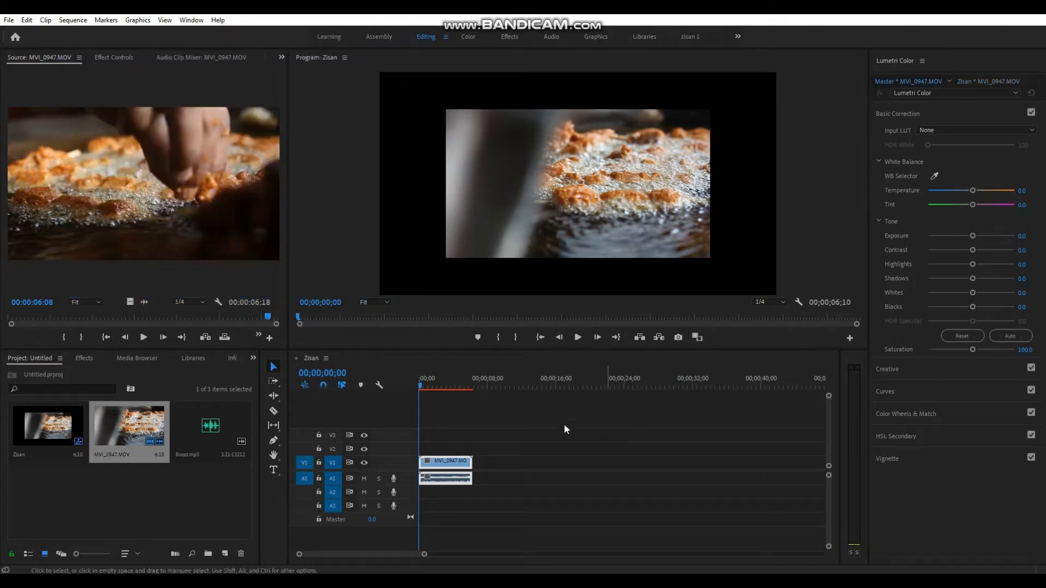
Unlink the MVI_0947.MOV clip and delete its original audio from track A1
left_click(446, 385)
left_click_drag(446, 385, 434, 385)
left_click(623, 541)
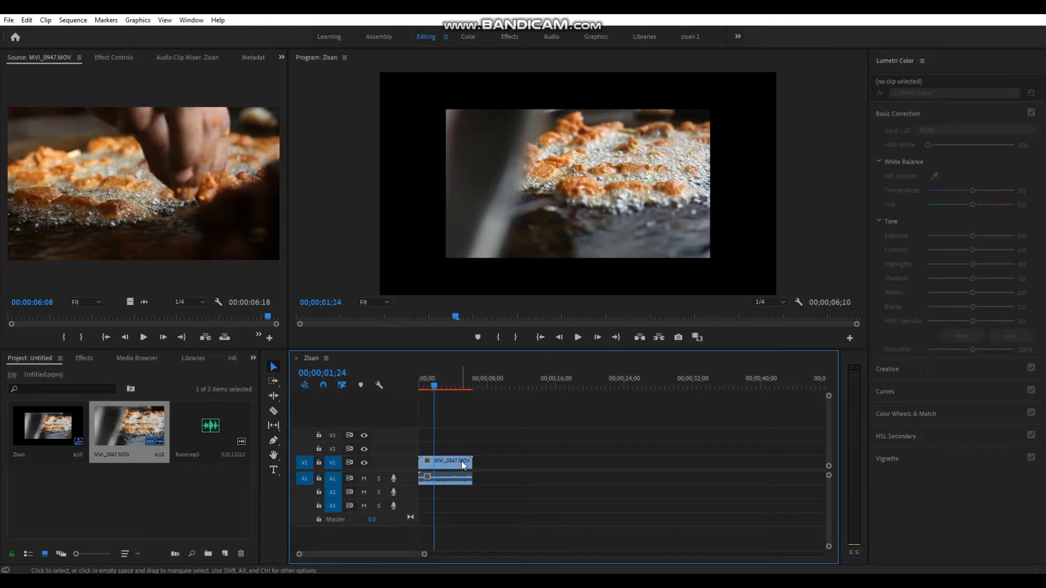
right_click(451, 469)
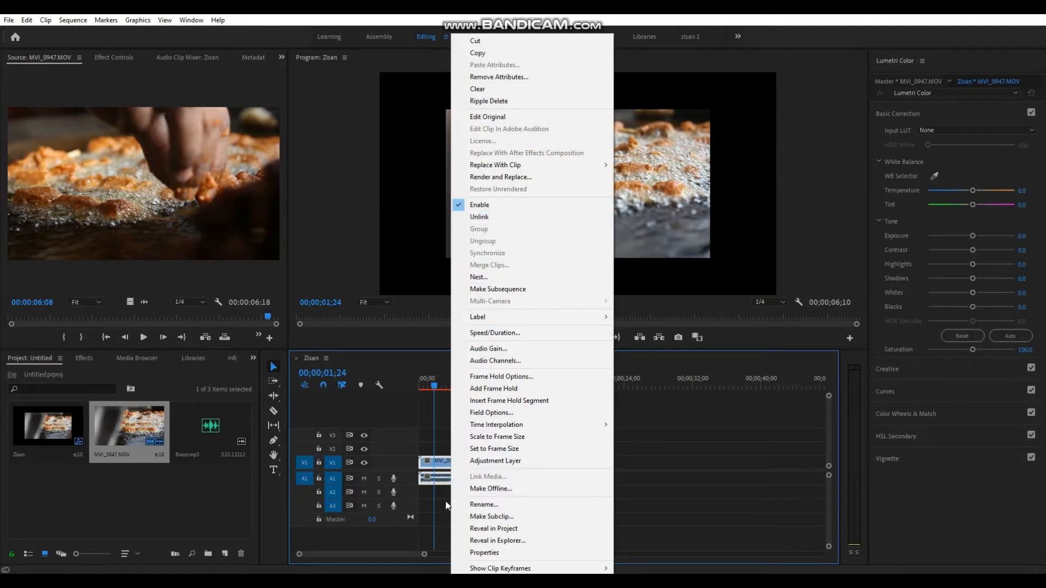
left_click(482, 217)
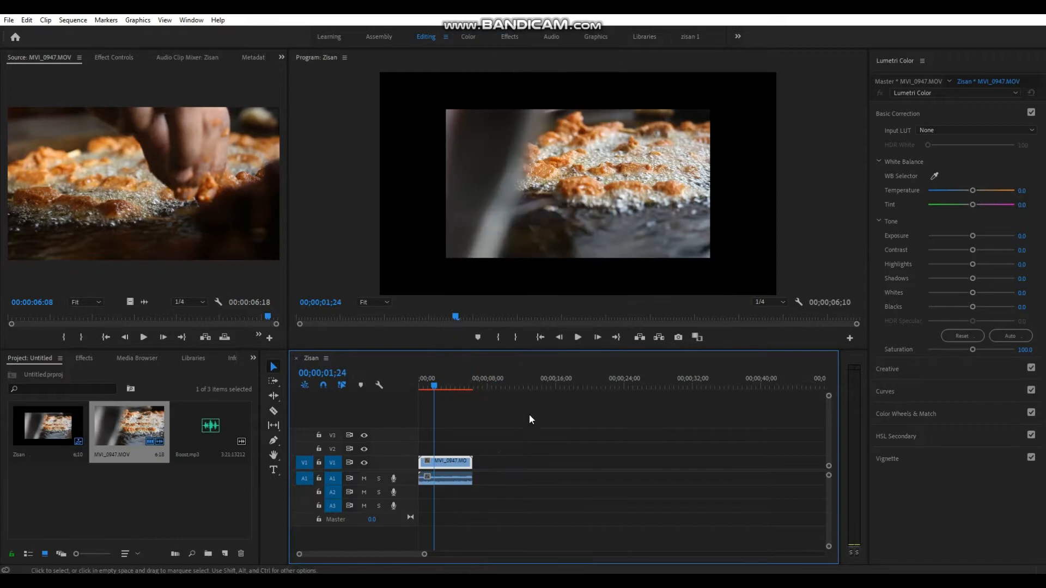
left_click(466, 478)
key("Delete")
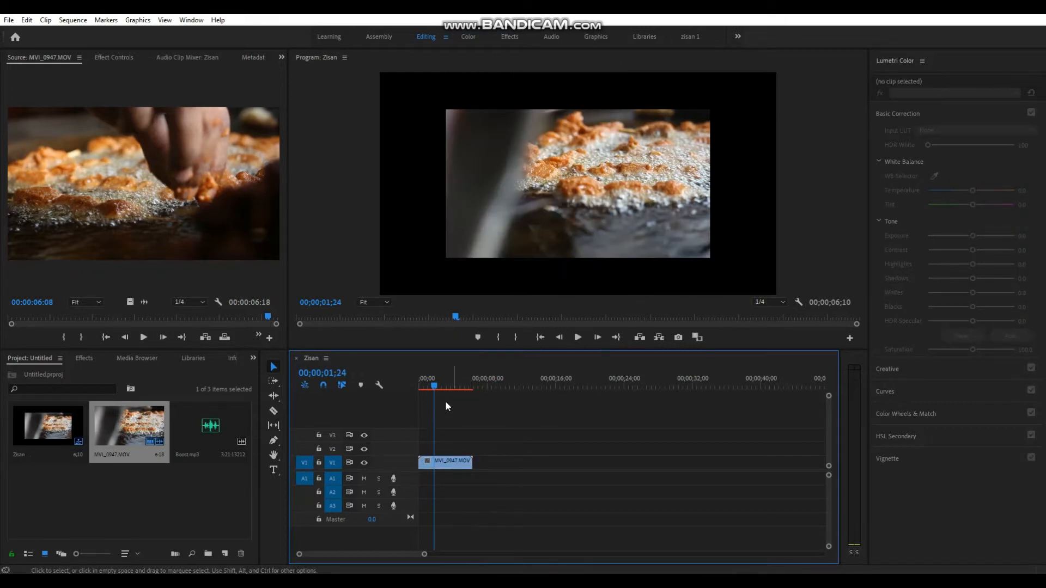
Scale the MVI_0947.MOV clip to the sequence's frame size and play it back from the start
left_click(412, 381)
left_click(441, 382)
right_click(448, 461)
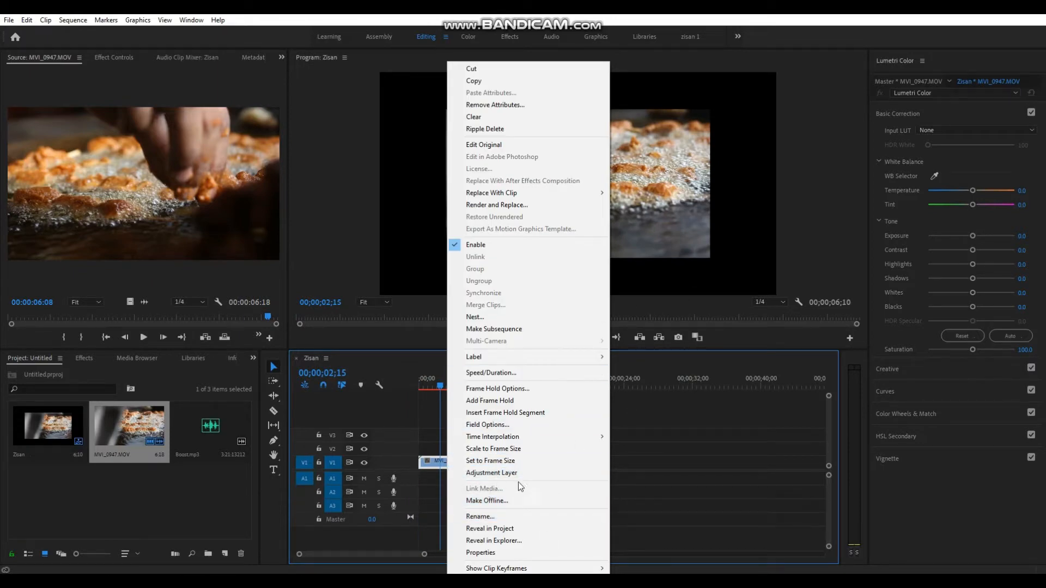
left_click(494, 449)
left_click_drag(443, 382, 371, 388)
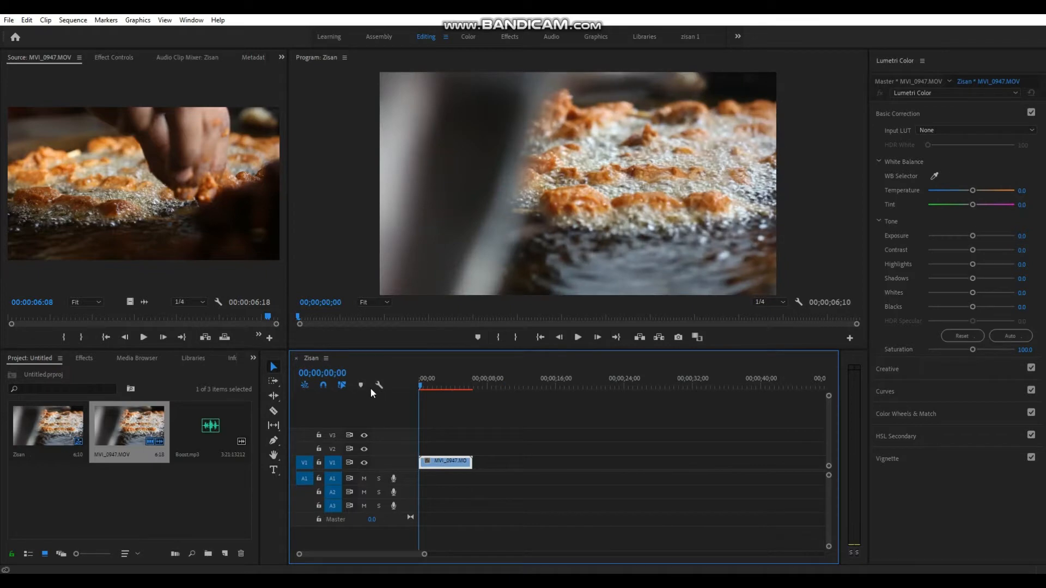
left_click(578, 338)
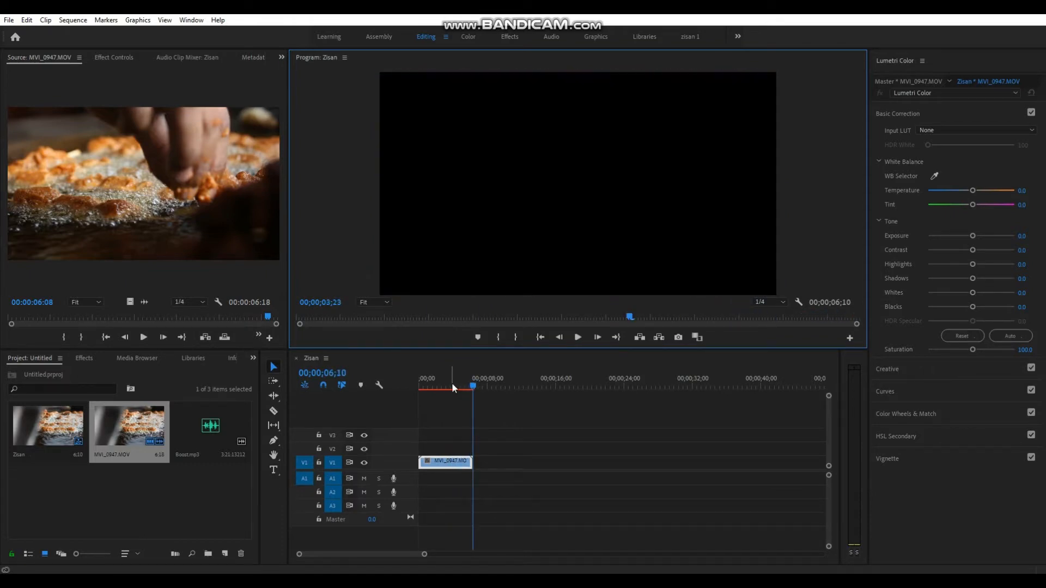
left_click_drag(451, 383, 417, 384)
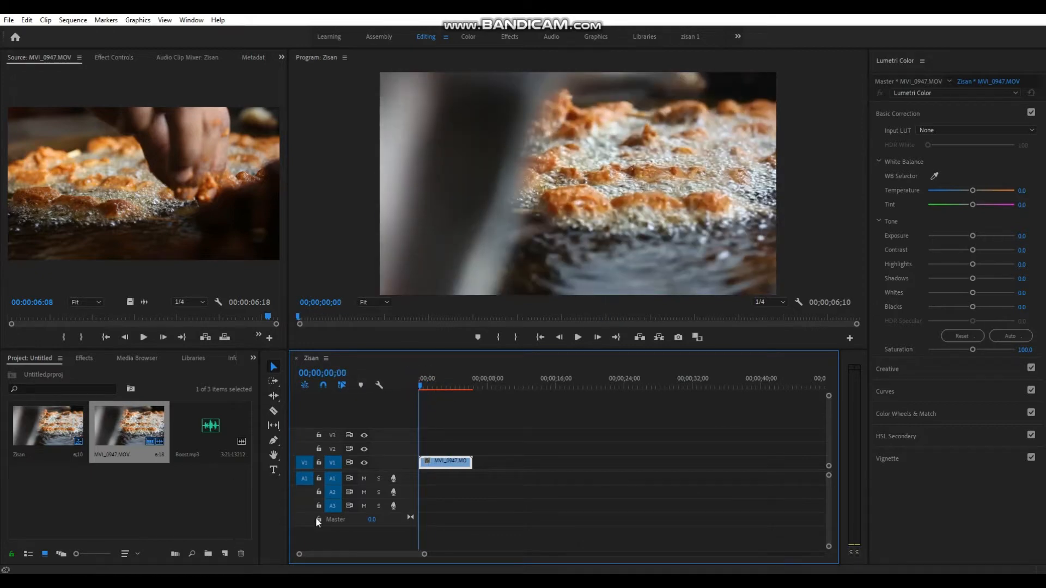
Add Boost.mp3 to track A1, cut about 6 seconds off its beginning, and start it at 00;00;00;00
left_click_drag(220, 446, 492, 490)
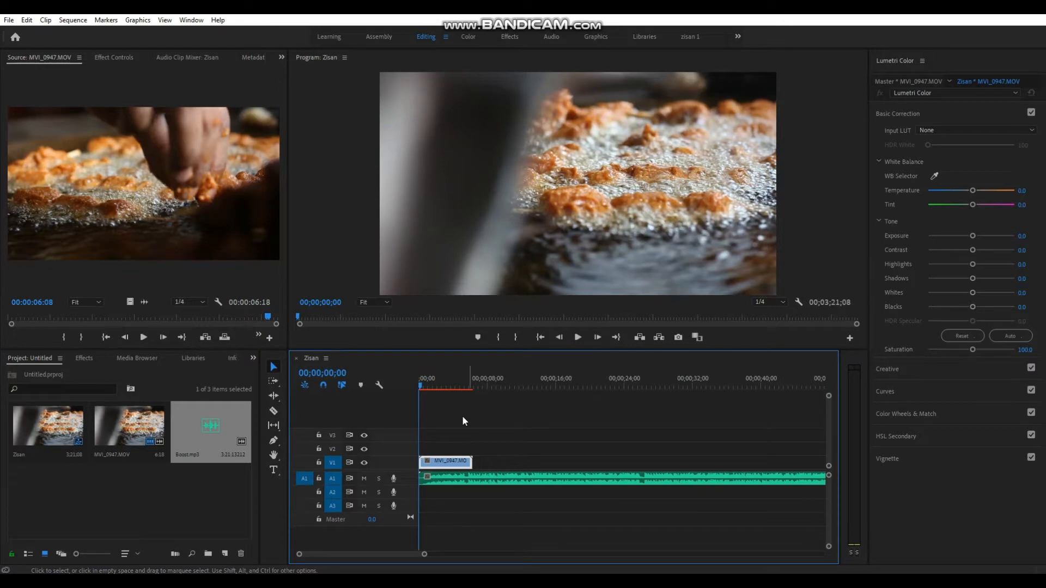
left_click(466, 383)
mouse_move(423, 479)
left_mouse_down()
mouse_move(472, 480)
mouse_move(426, 487)
left_mouse_up()
left_click_drag(431, 385, 417, 384)
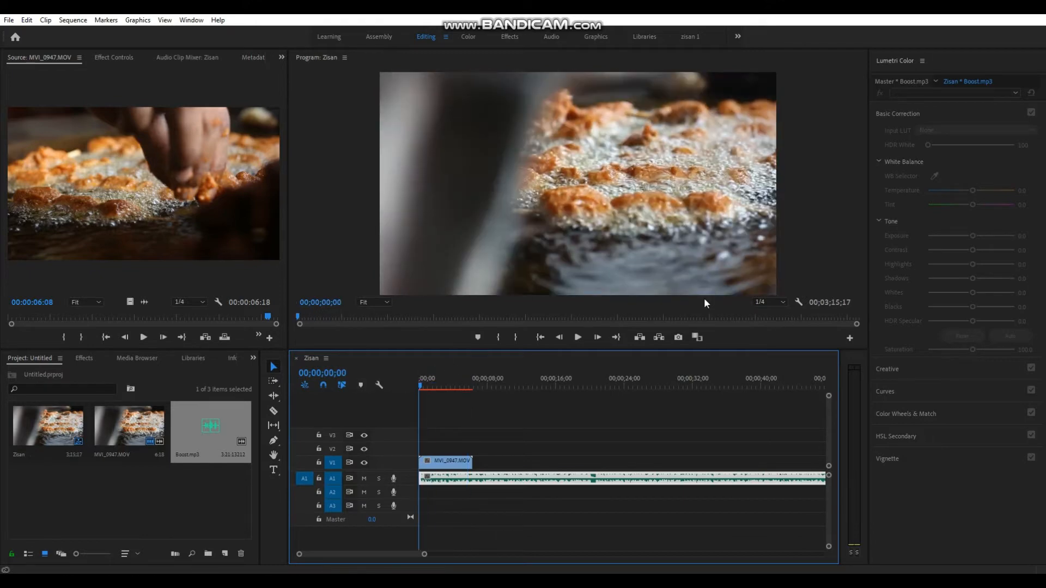
left_click(578, 338)
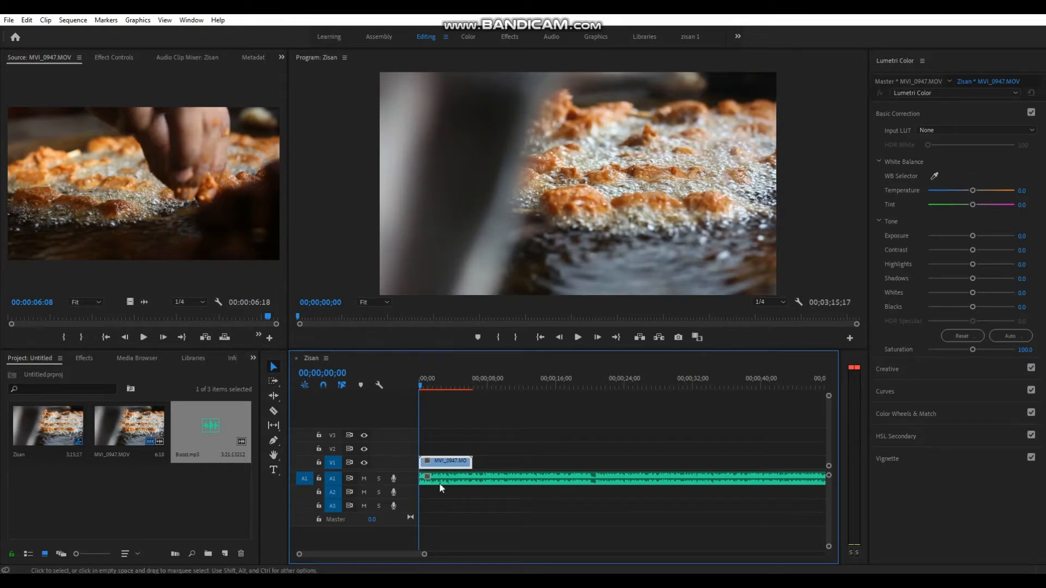
Set the speed of the MVI_0947.MOV clip to 60% and play the slowed footage
right_click(454, 462)
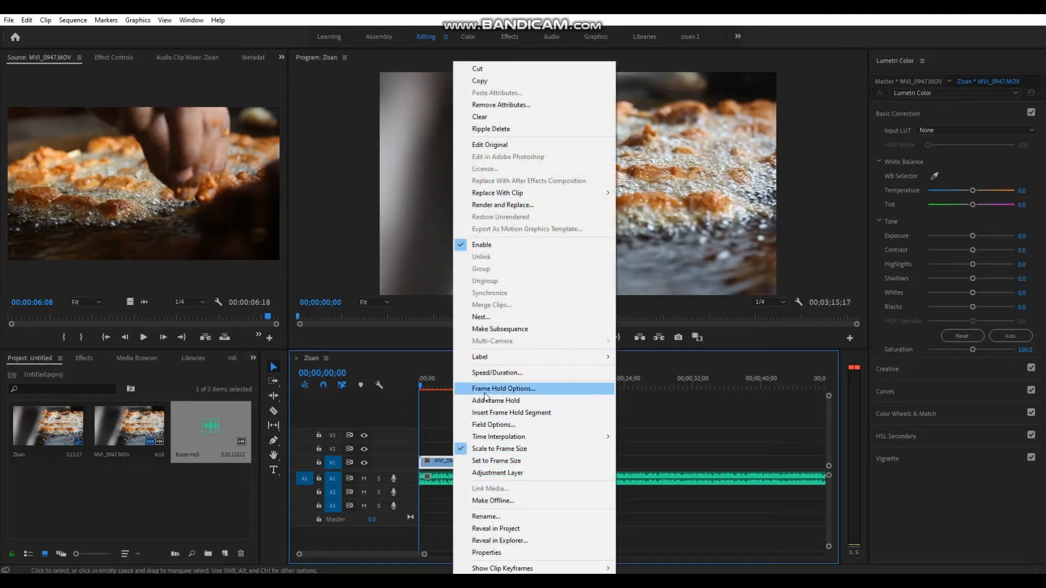
left_click(512, 375)
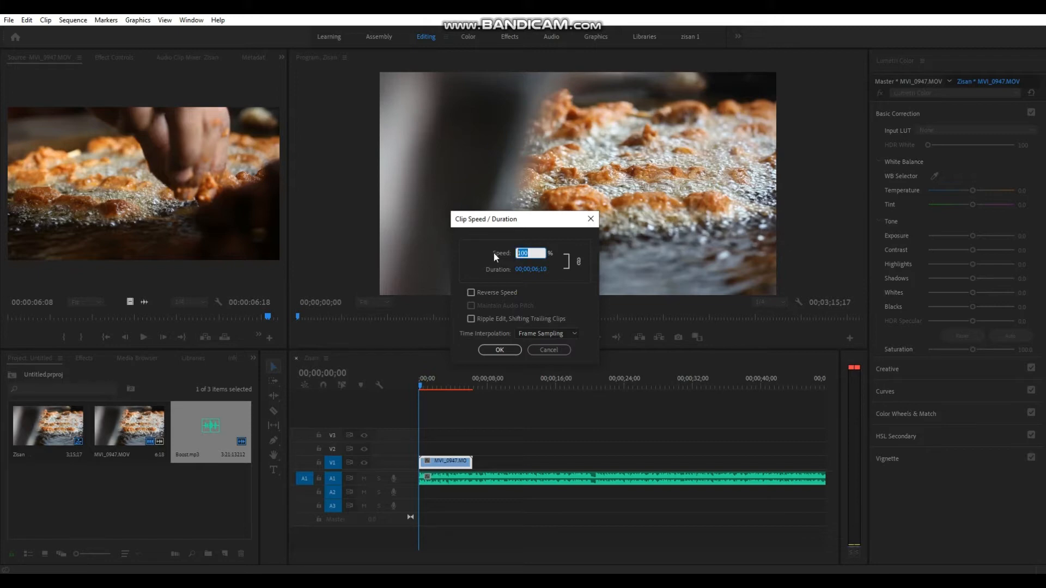
type("60")
left_click(500, 349)
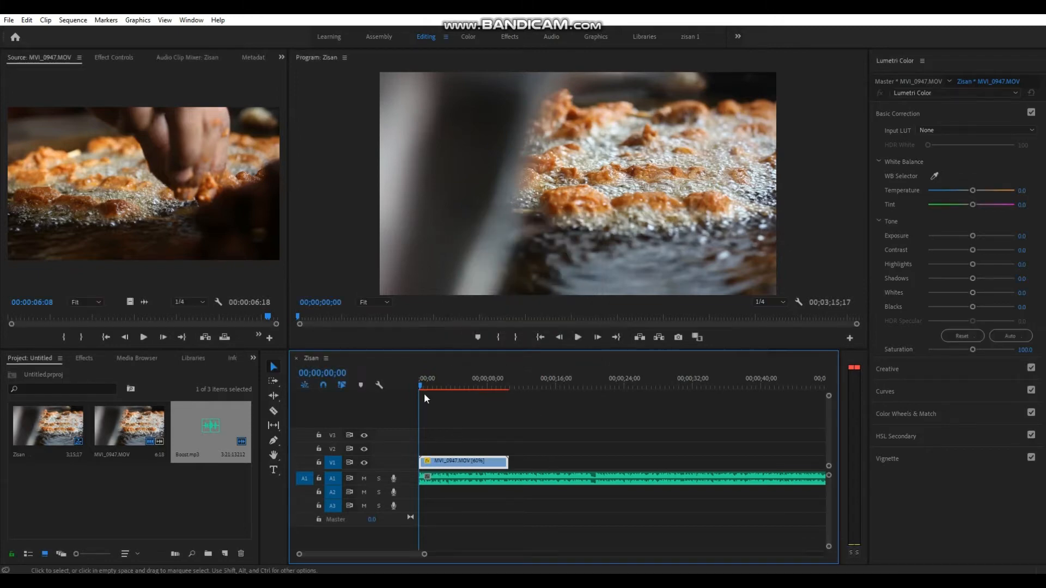
left_click(578, 337)
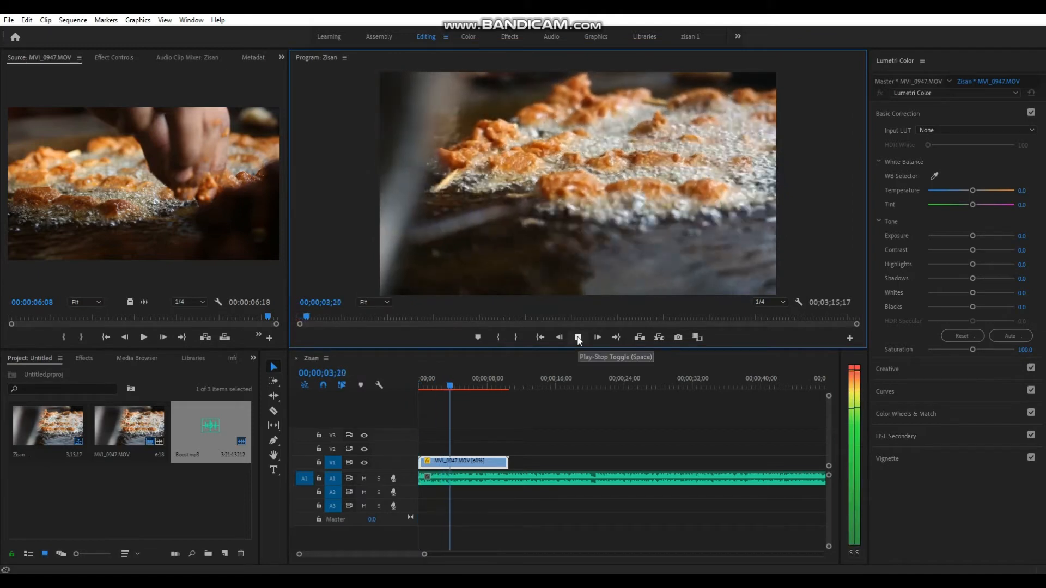
left_click(579, 337)
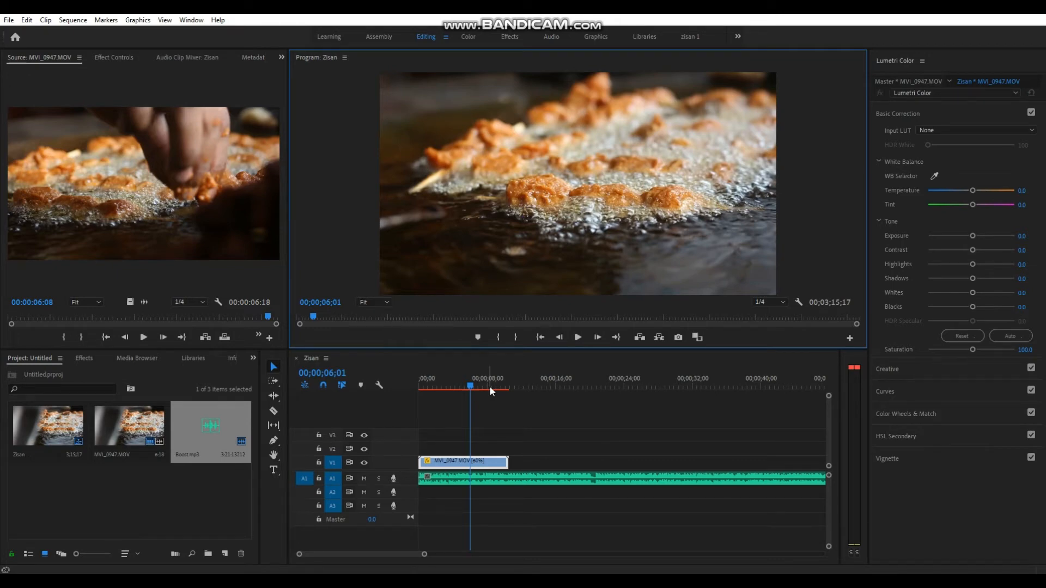
Trim the beginning of the slowed clip up to 00;00;01;29, close the gap at the sequence start, and preview it
left_click(424, 385)
mouse_move(423, 384)
left_mouse_down()
mouse_move(413, 384)
mouse_move(438, 386)
left_mouse_up()
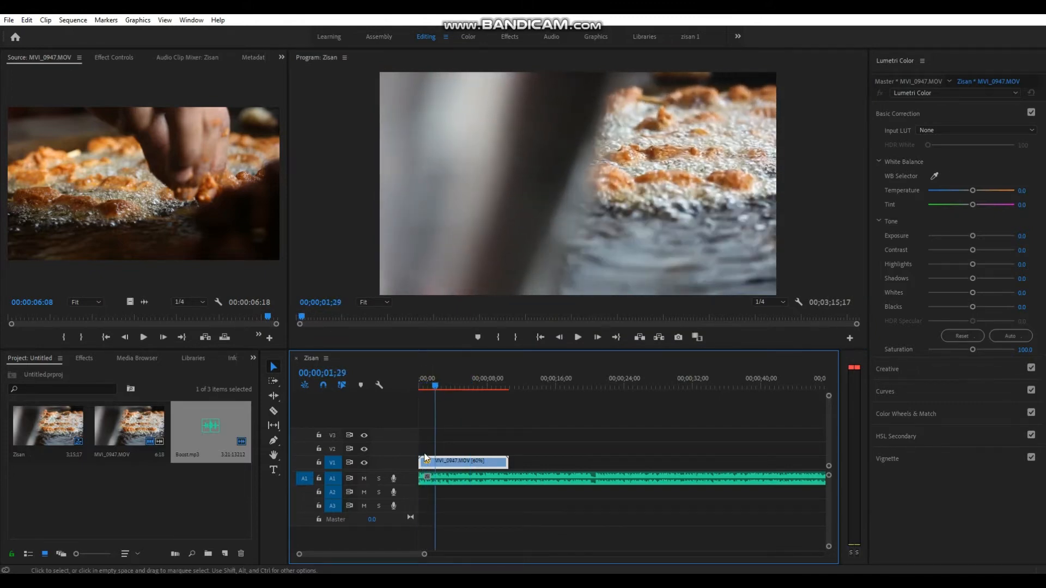
mouse_move(438, 463)
left_mouse_down()
mouse_move(455, 468)
mouse_move(439, 468)
left_mouse_up()
left_click(425, 387)
left_click(579, 338)
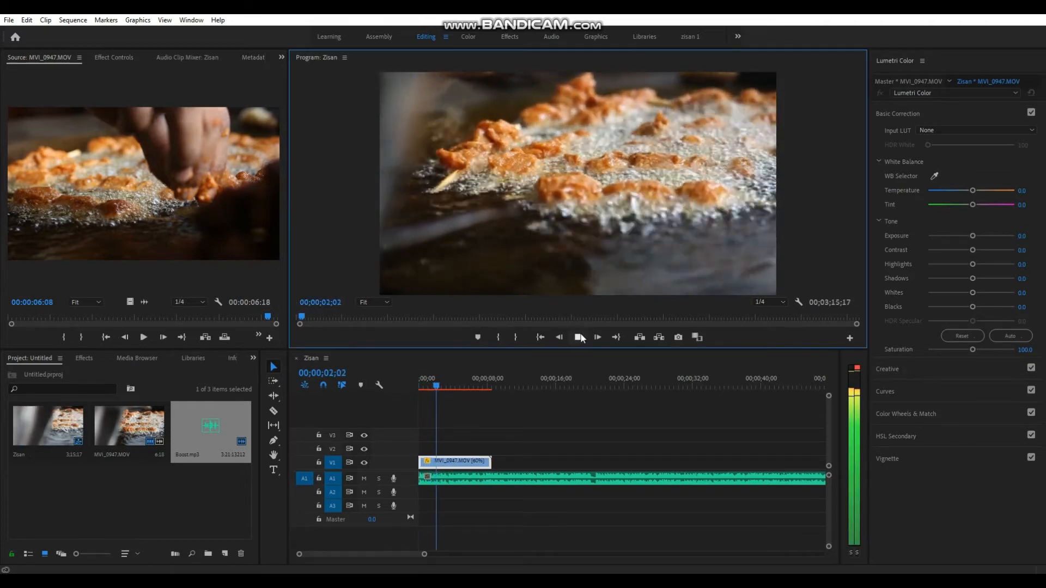
left_click(580, 338)
mouse_move(439, 386)
left_mouse_down()
mouse_move(460, 389)
mouse_move(450, 389)
left_mouse_up()
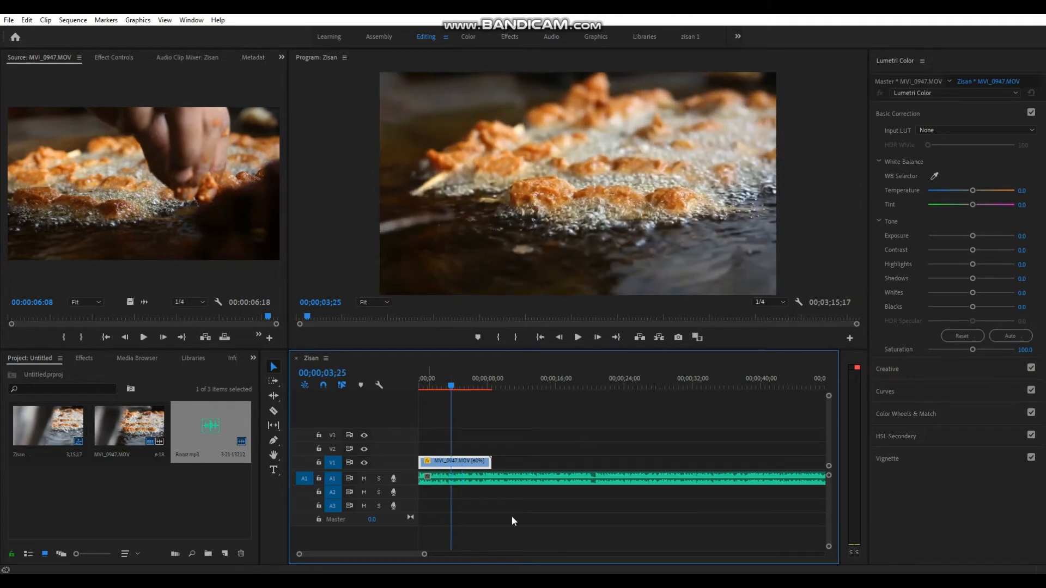
left_click_drag(455, 386, 449, 386)
left_click(434, 386)
Try to apply the Warp Stabilizer effect to the slowed clip on track V1, and undo it
left_click(85, 358)
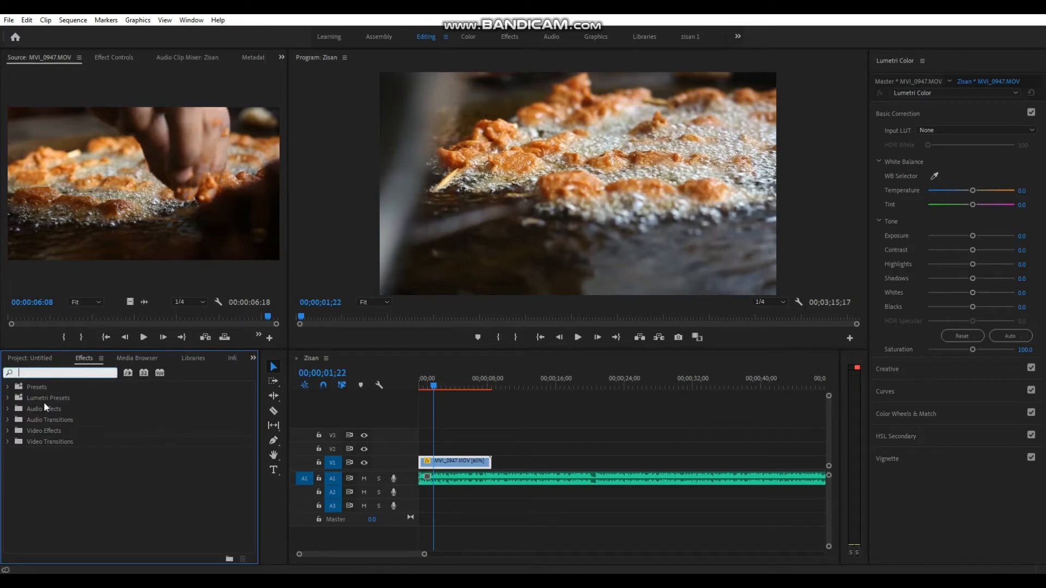
type("wa")
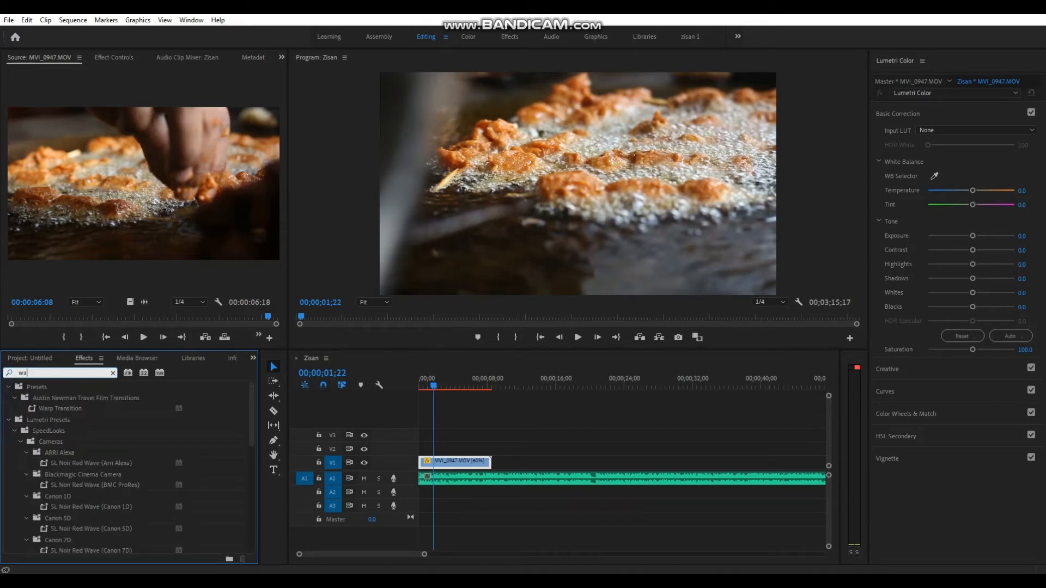
type("r")
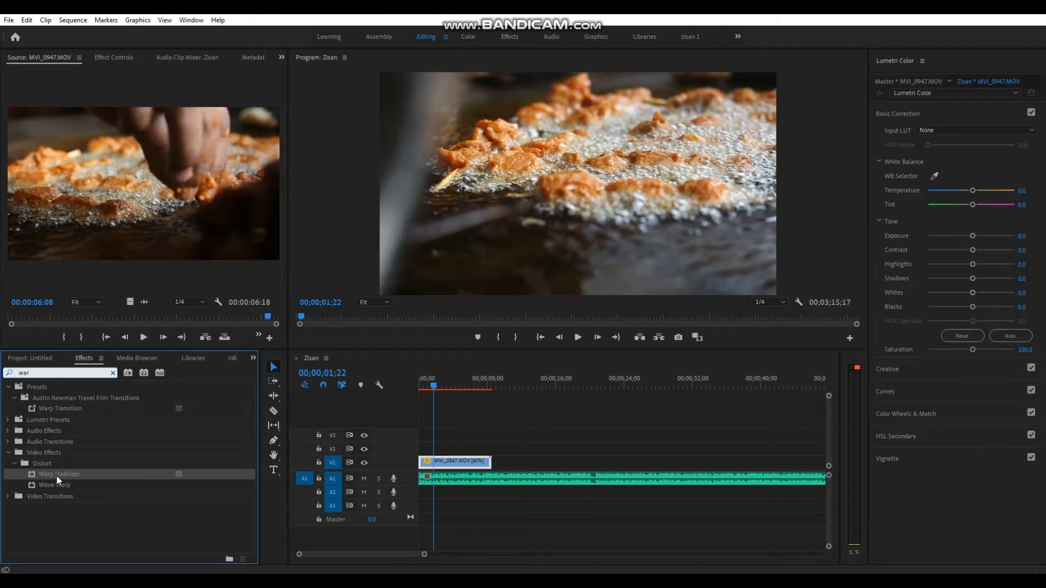
left_click_drag(51, 478, 440, 466)
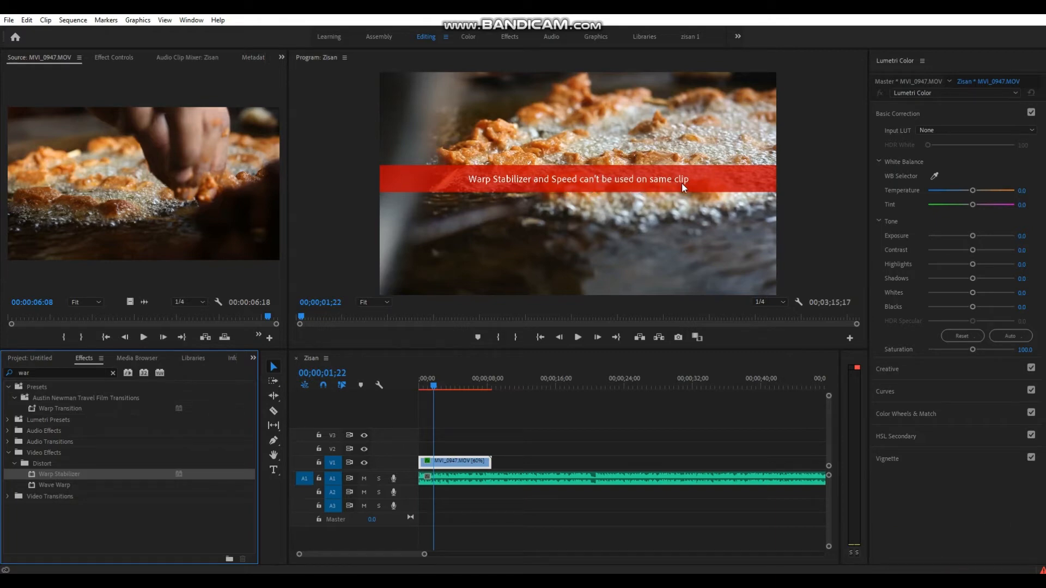
left_click(445, 384)
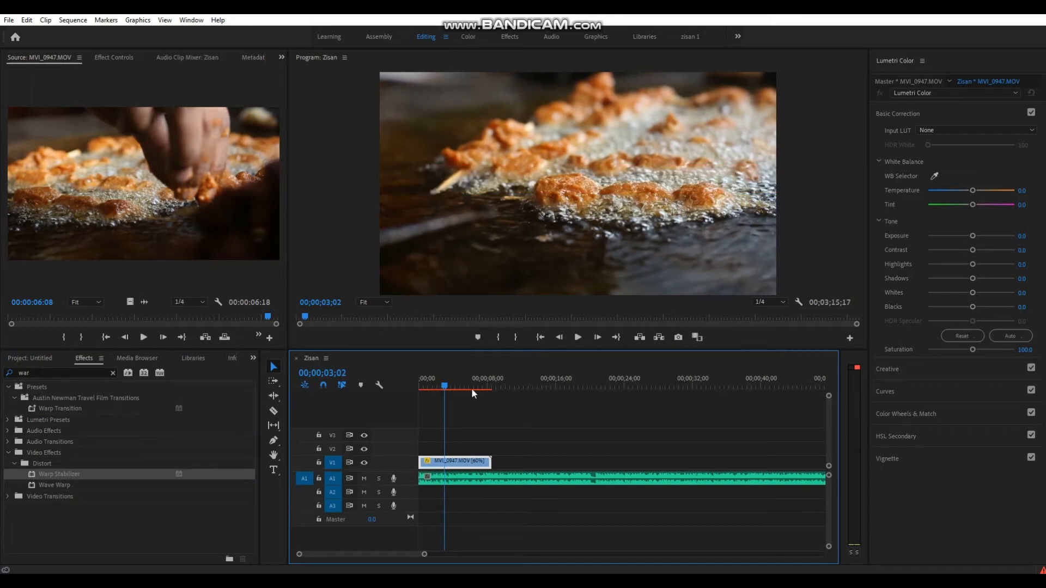
Nest the slowed MVI_0947.MOV clip on track V1, keeping the default nested sequence name
left_click(433, 381)
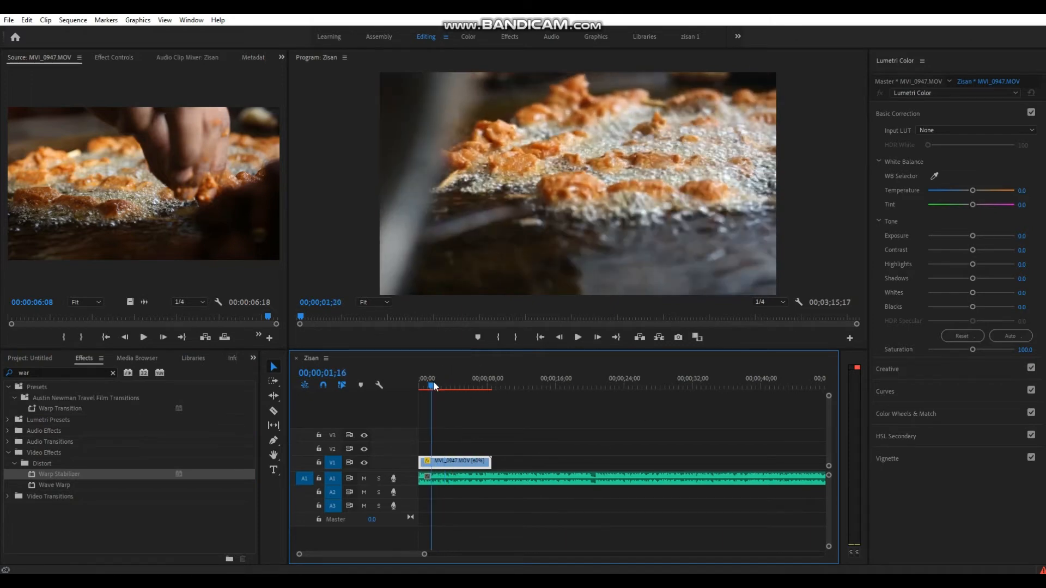
right_click(453, 465)
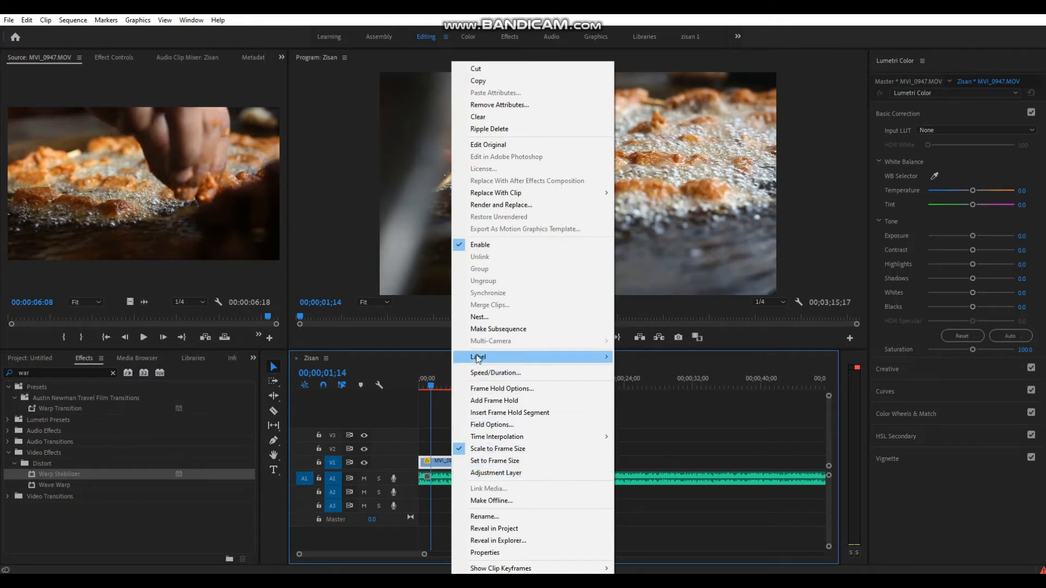
left_click(502, 319)
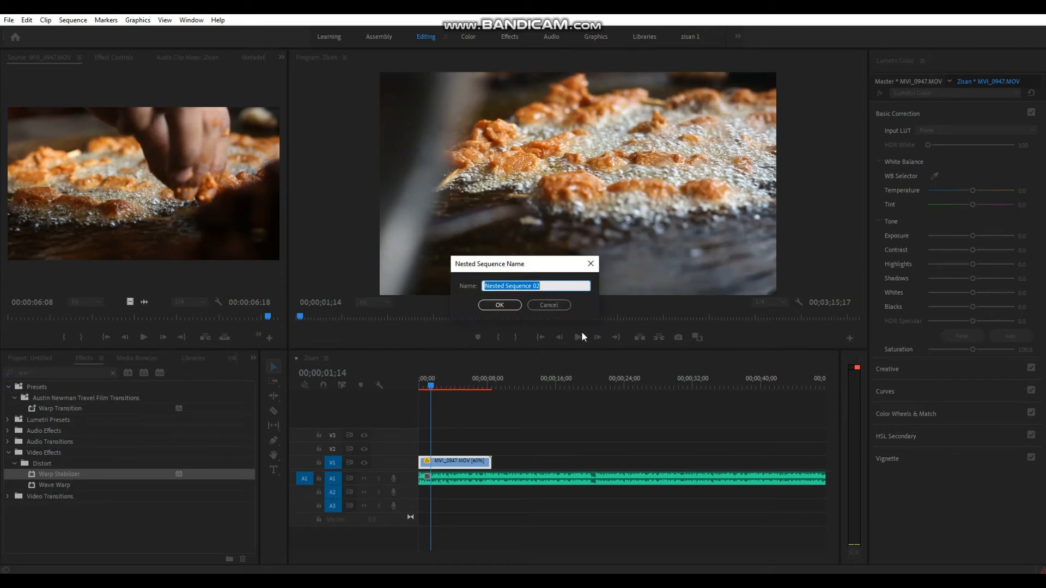
left_click(499, 305)
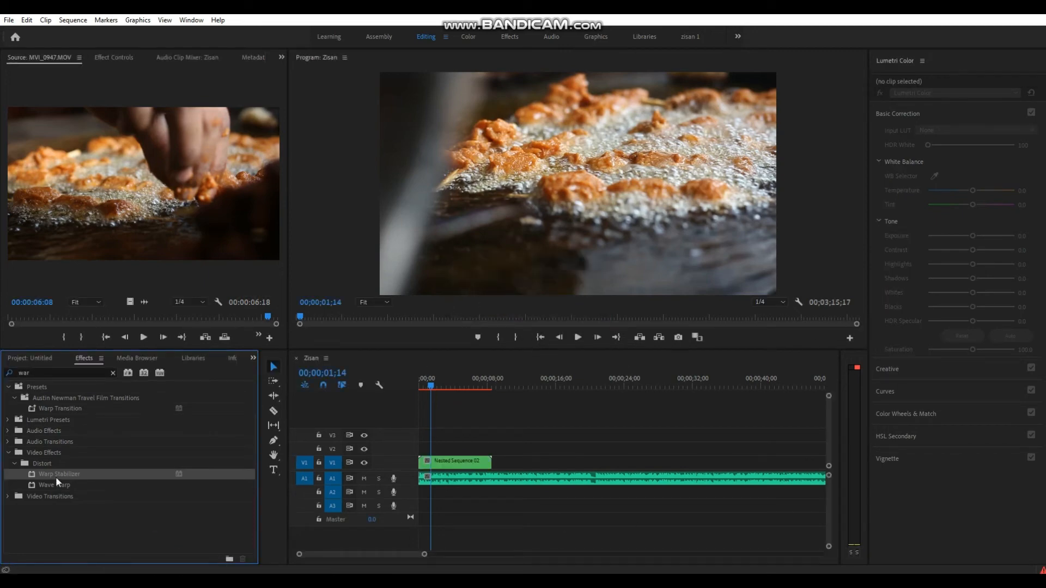
Apply the Warp Stabilizer effect to the nested sequence on track V1, return to 00;00;00;00, and show its effect settings
left_click_drag(56, 475, 452, 467)
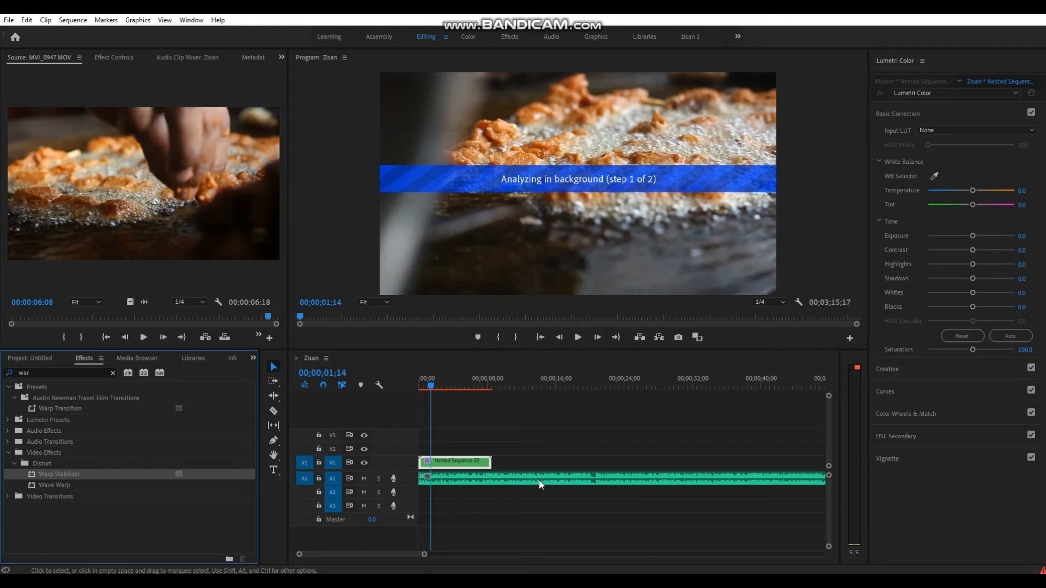
left_click(422, 385)
left_click_drag(420, 384, 415, 383)
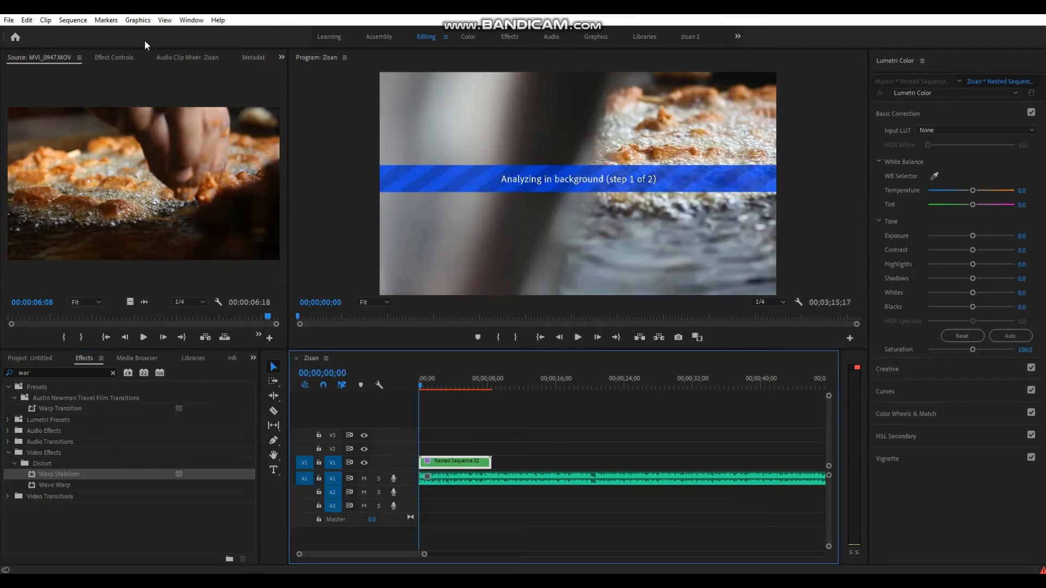
left_click(115, 57)
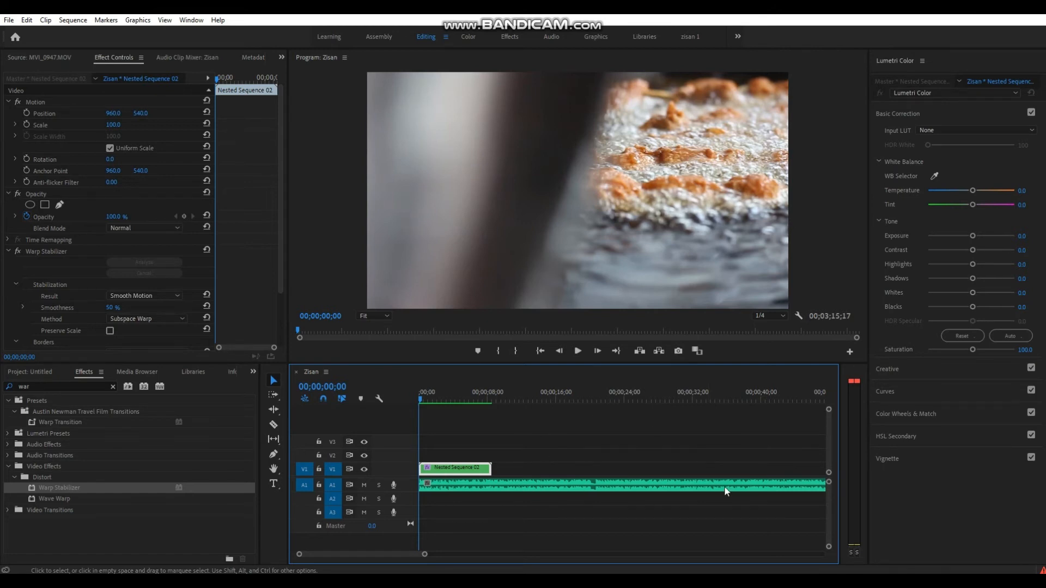
Play the stabilized nested footage with the music from the sequence start, and replay it from the beginning
left_click(577, 351)
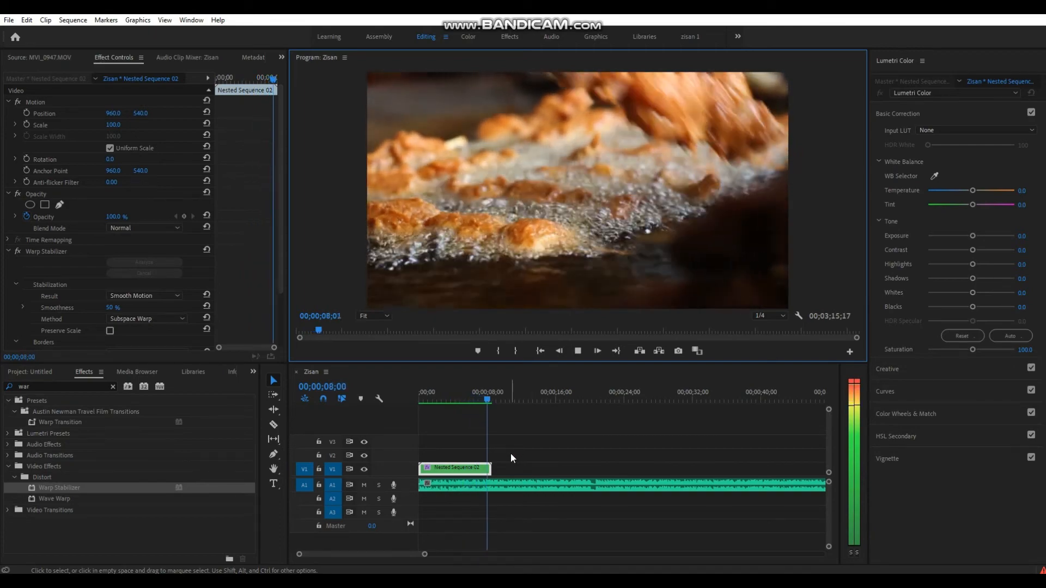
left_click(423, 397)
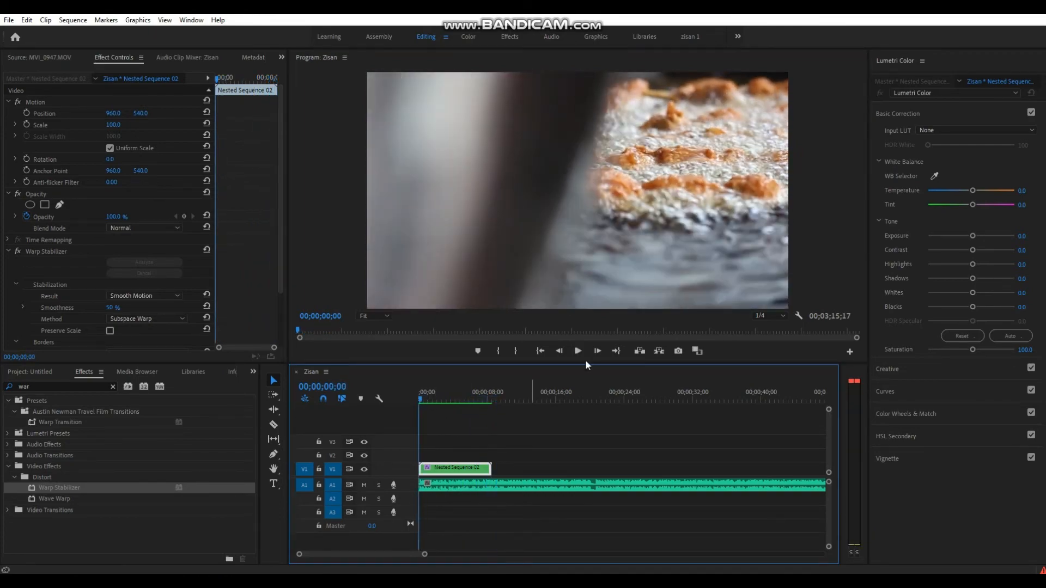
left_click(578, 351)
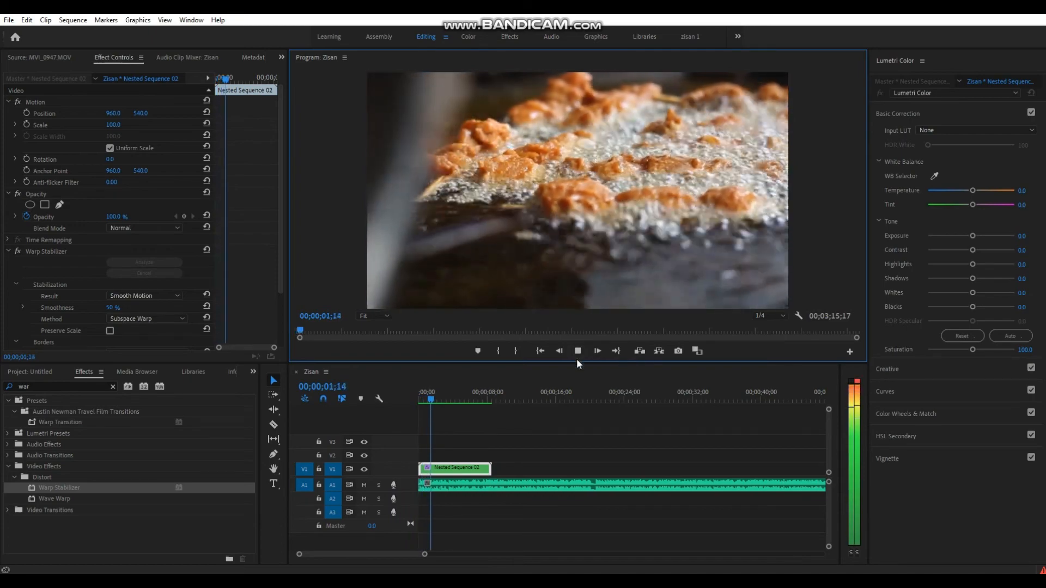